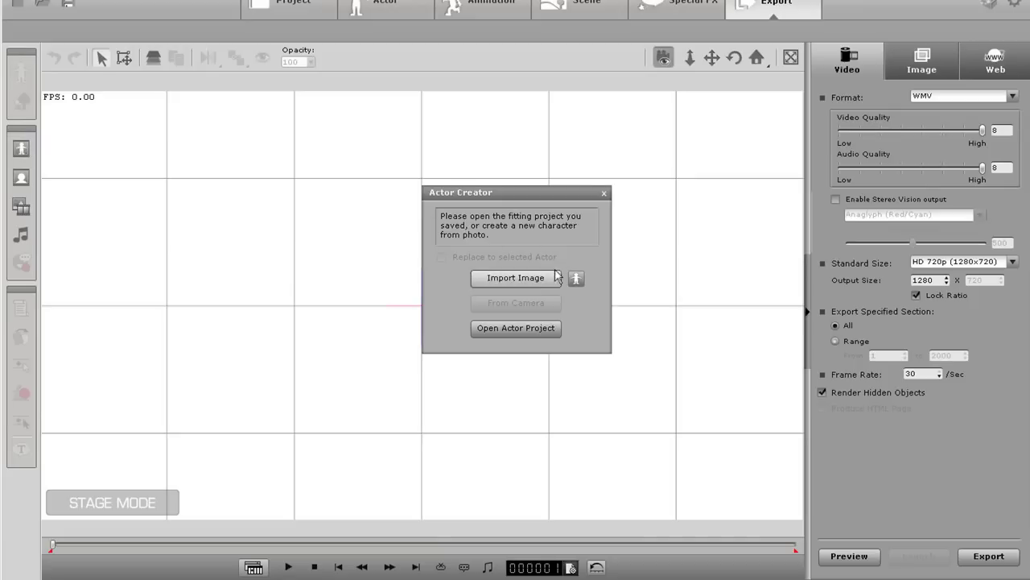
Step: Import the 'Actor Photo - Raw' image from the Actor Fitting folder, browsing it in Thumbnails view
click(552, 277)
click(435, 133)
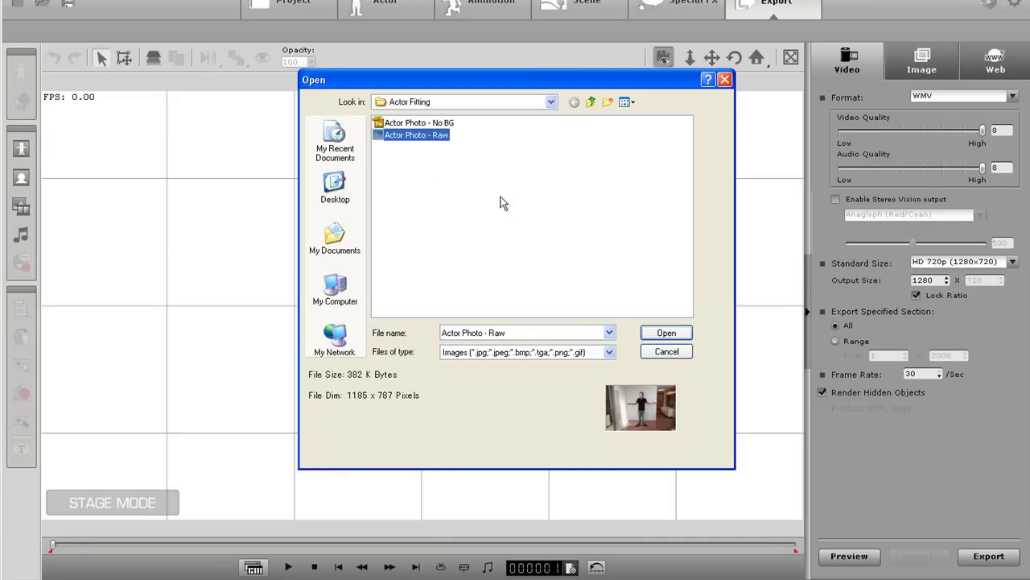
click(626, 101)
click(636, 116)
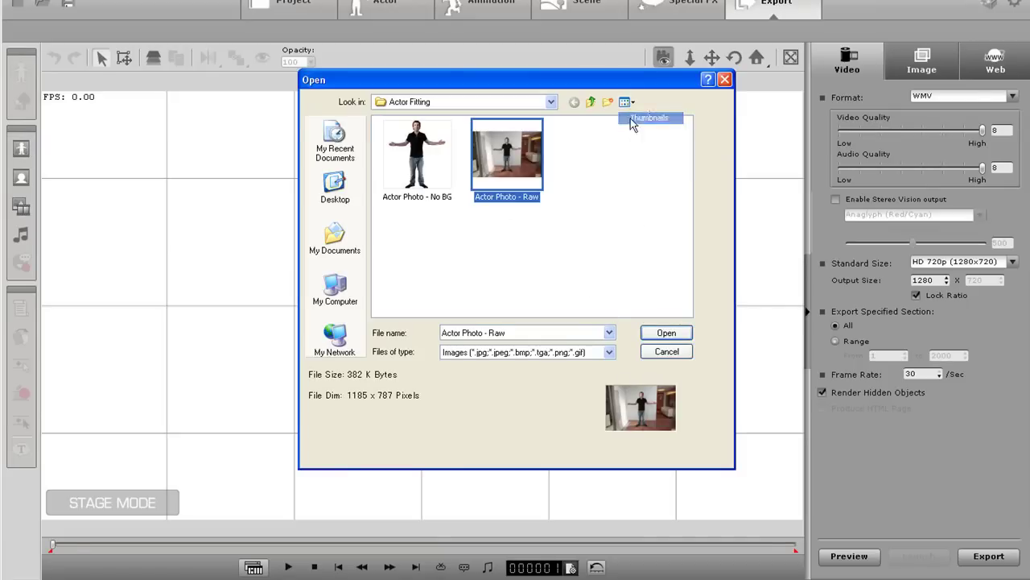
Step: Open the selected photo and crop it to a rectangle around the standing man
click(649, 337)
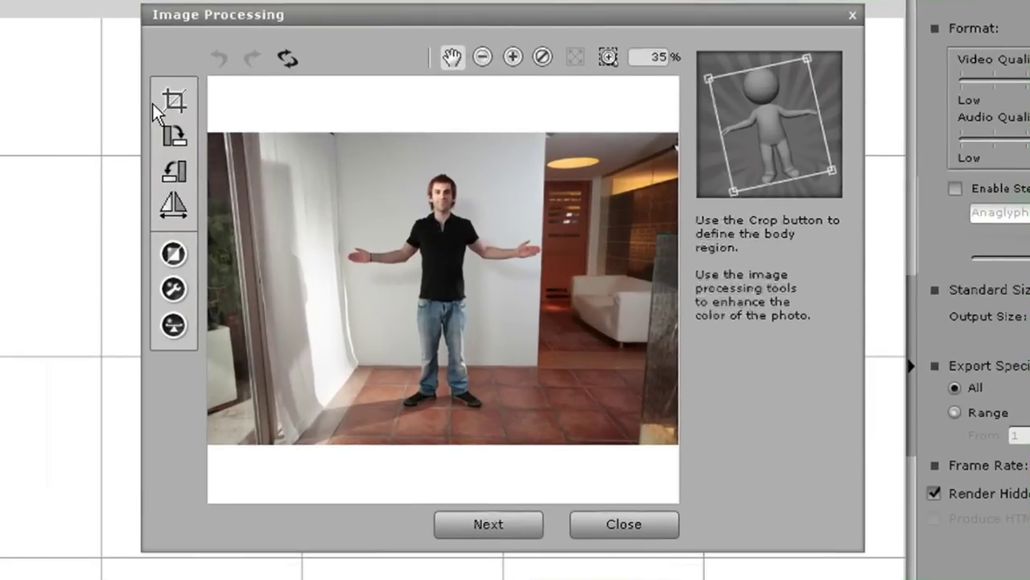
click(173, 101)
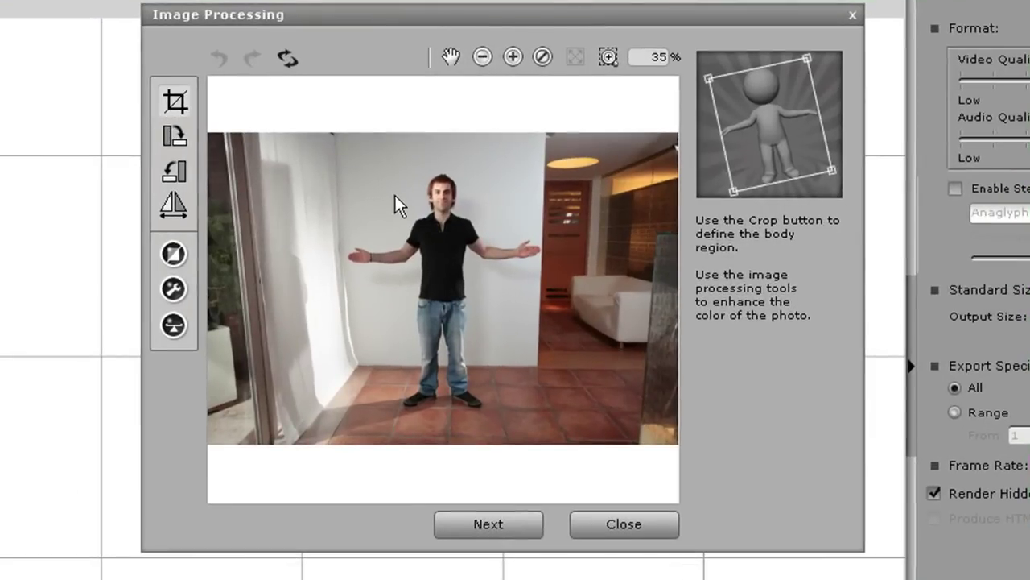
drag(328, 136, 564, 423)
click(636, 90)
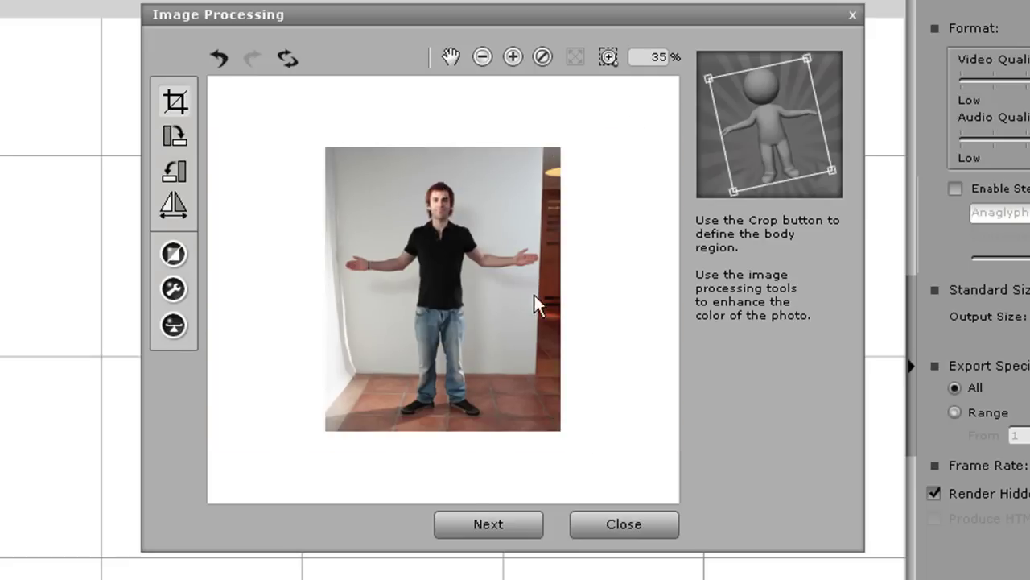
Step: Fill-mask the white wall behind the man, raising the fill tolerance to cover more of it
click(493, 522)
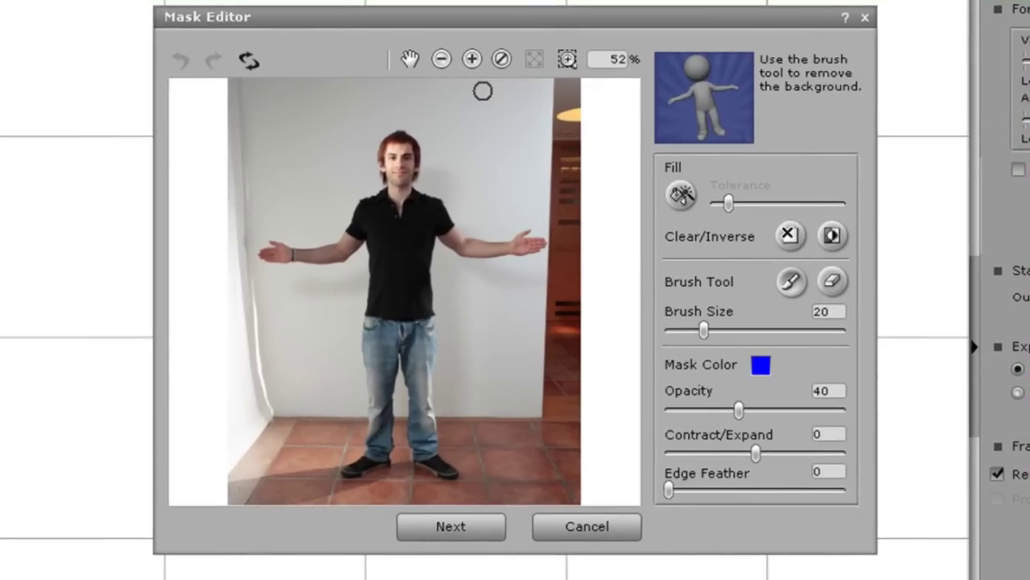
click(681, 202)
click(485, 166)
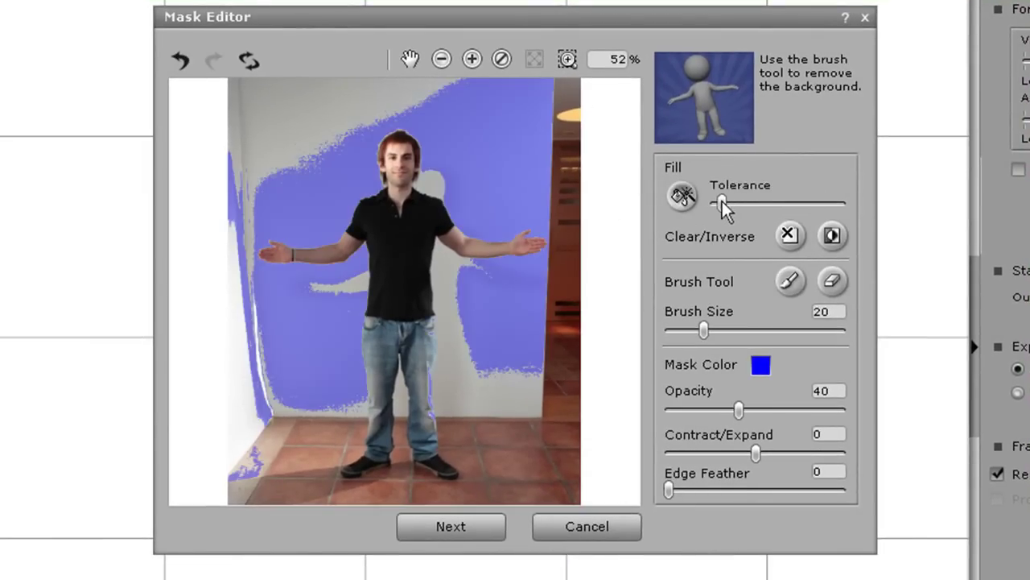
drag(722, 201, 733, 200)
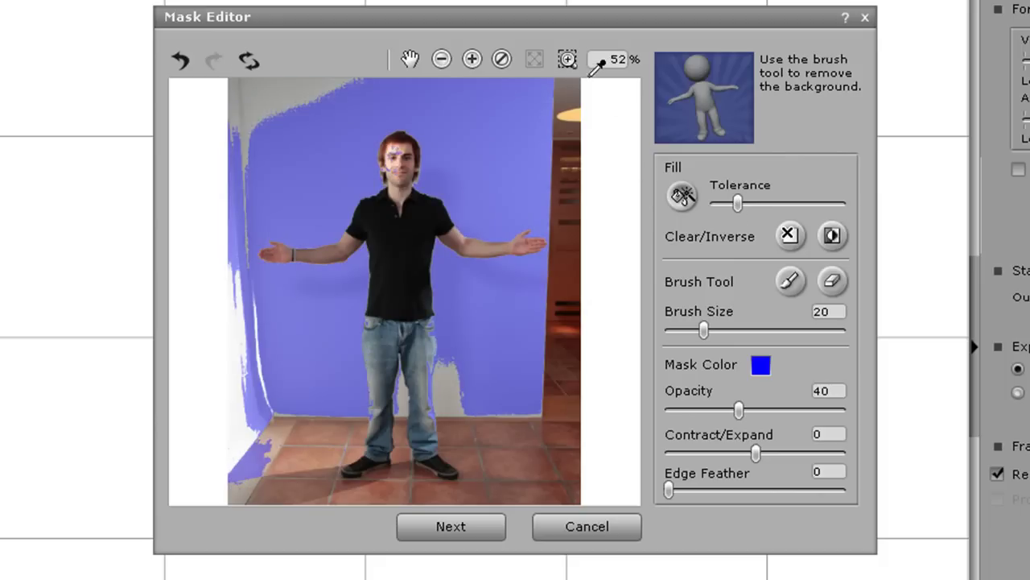
Step: Zoom in and paint the mask along the man's right leg with a size-9 brush
click(566, 61)
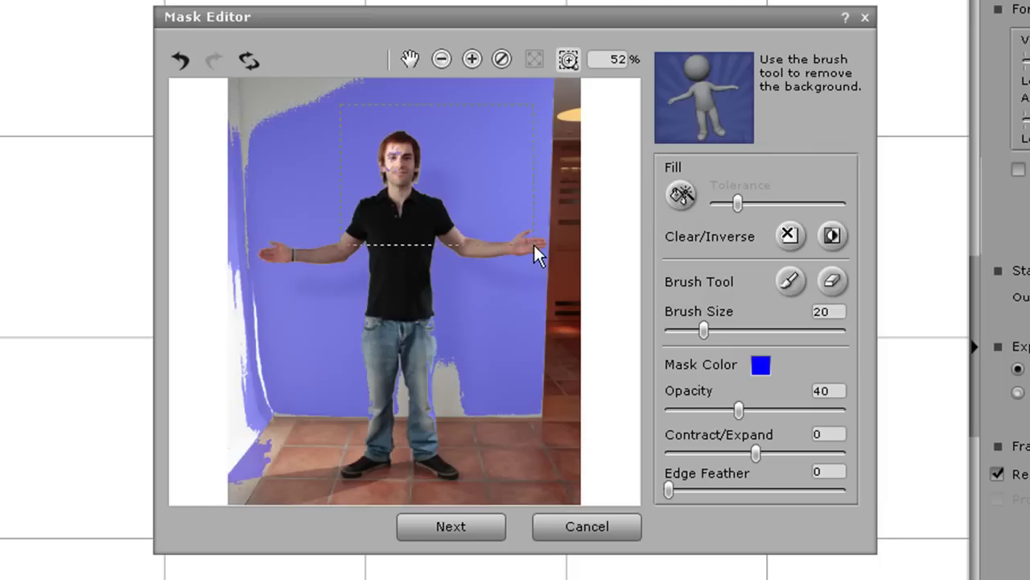
drag(522, 282, 521, 284)
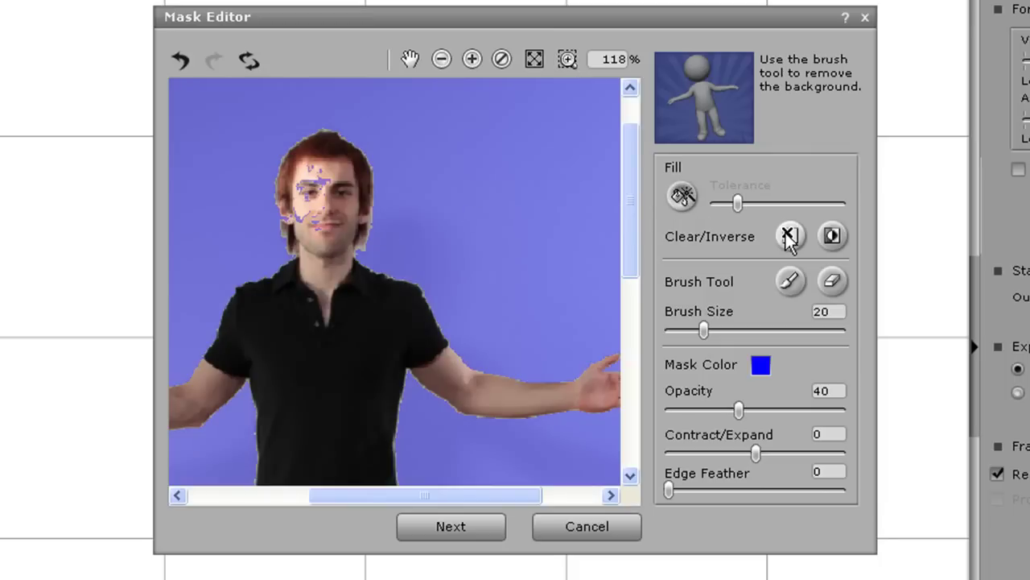
click(788, 280)
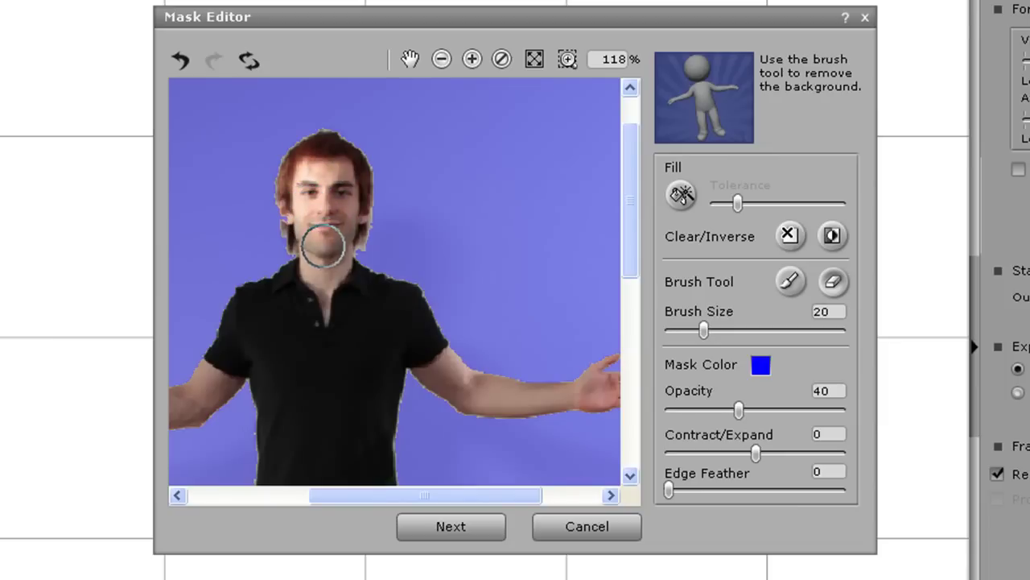
drag(703, 329, 669, 331)
drag(625, 194, 608, 359)
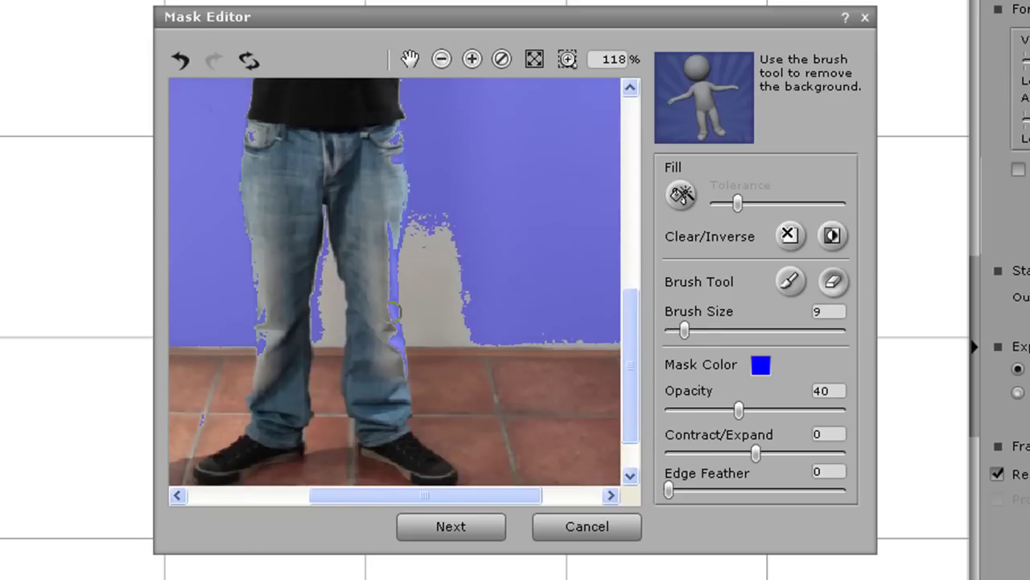
drag(391, 345, 394, 340)
drag(390, 259, 387, 223)
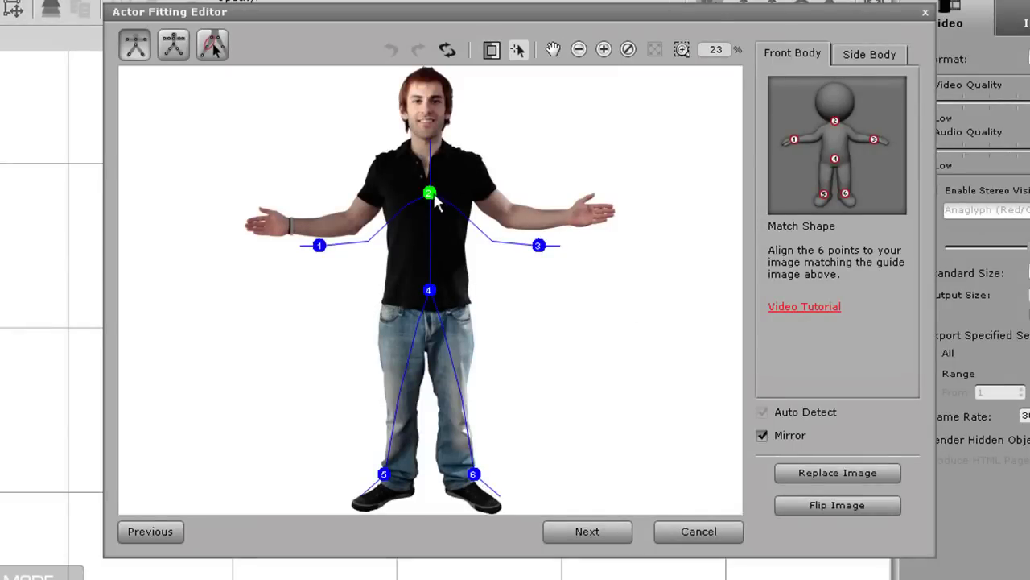
Step: Drag the chest, arm, hip and foot fitting points onto the neck, wrists, crotch and shoes
drag(435, 202, 432, 155)
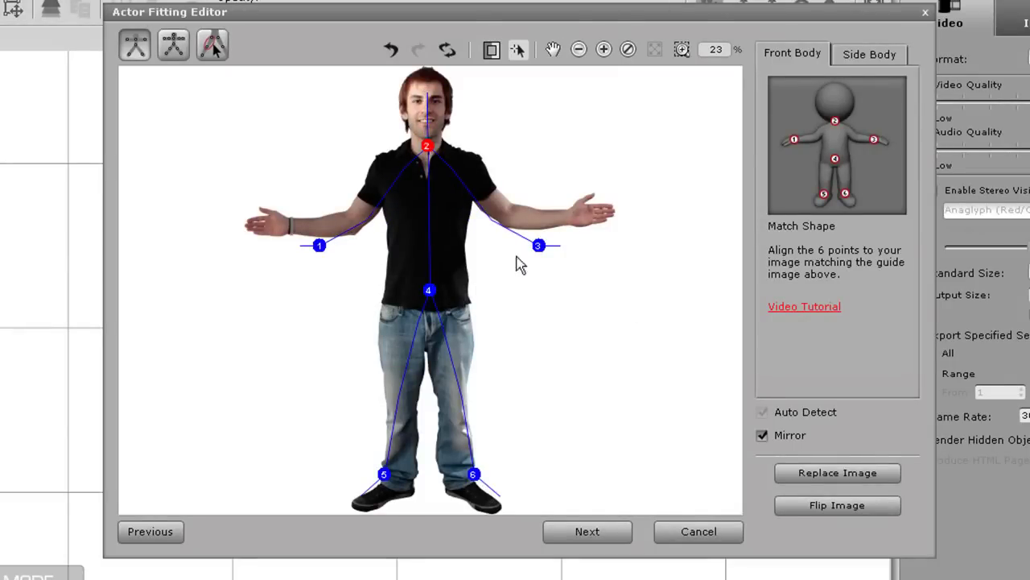
drag(539, 245, 569, 218)
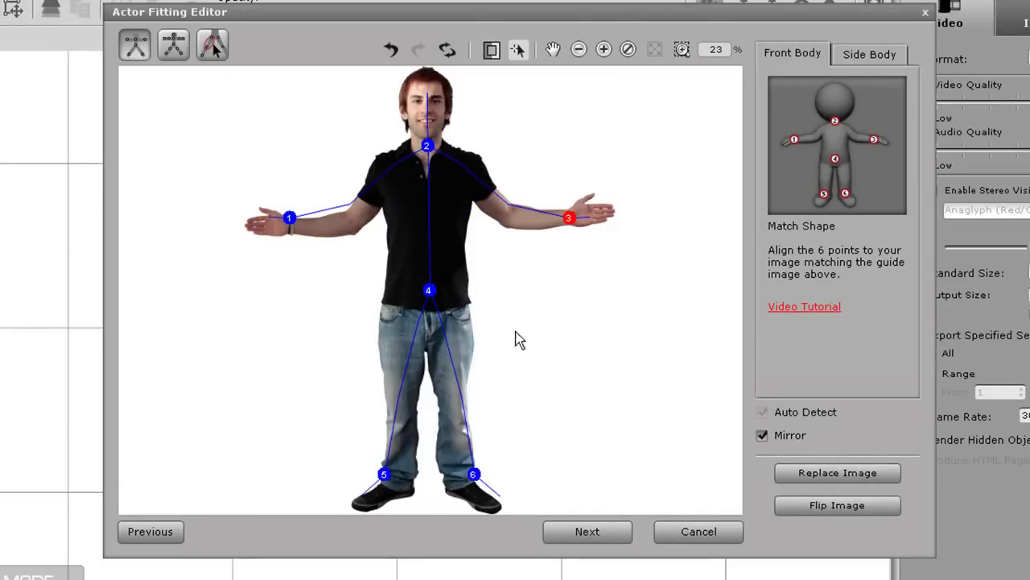
drag(428, 290, 424, 307)
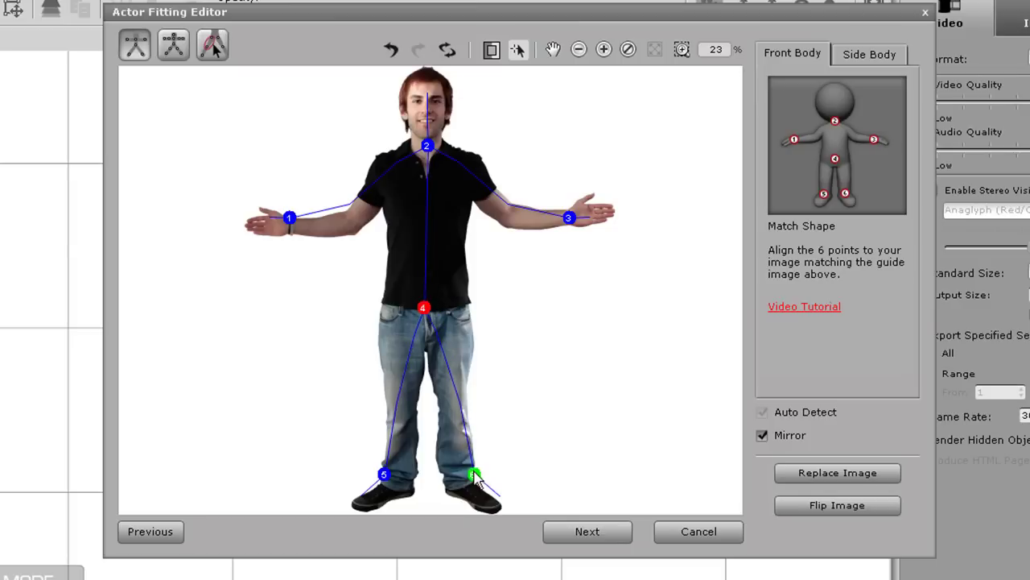
drag(474, 475, 469, 488)
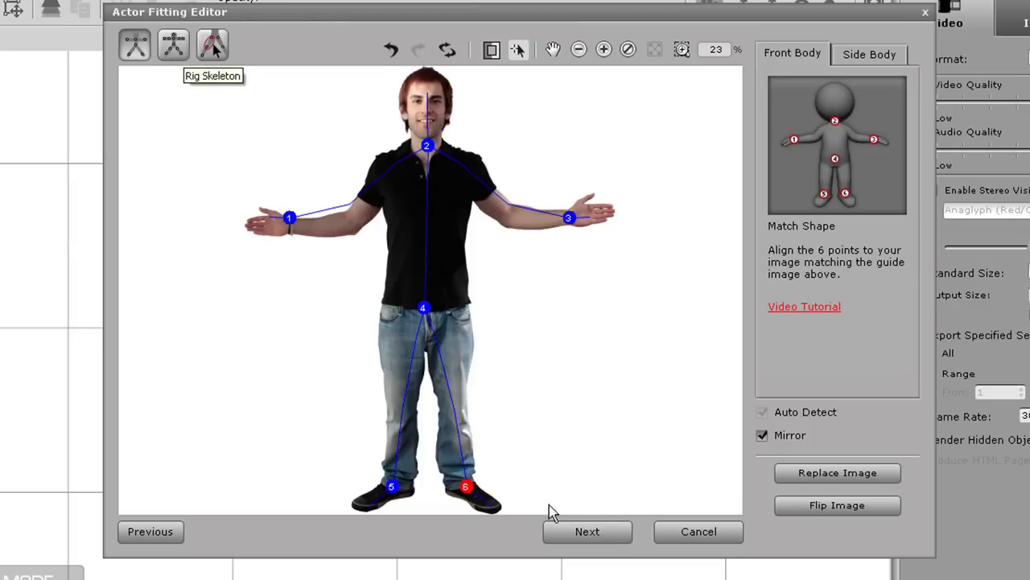
Step: In Rig Skeleton, place the head, neck, shoulder and wrist points on the man's body
click(586, 532)
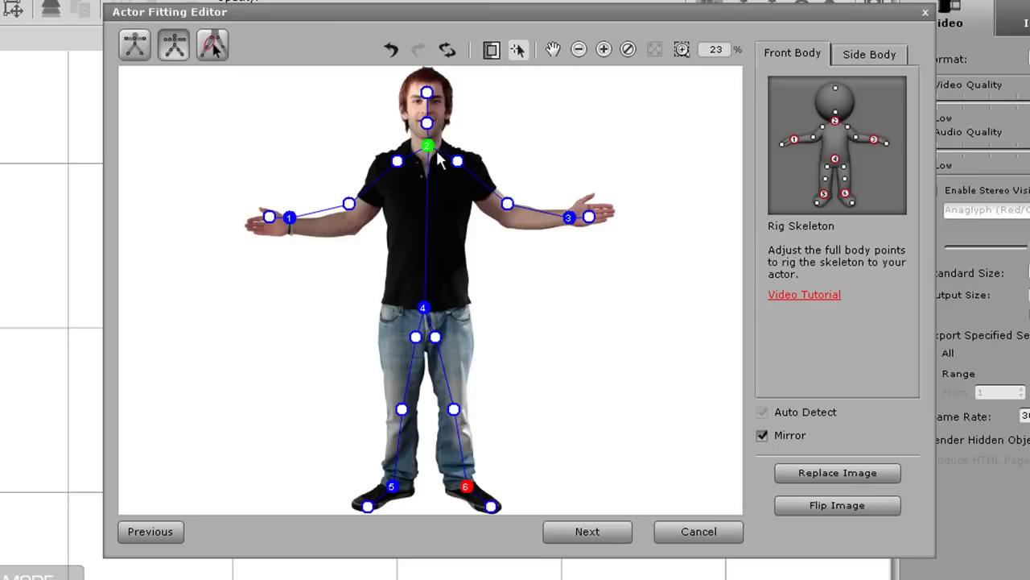
drag(427, 94, 428, 74)
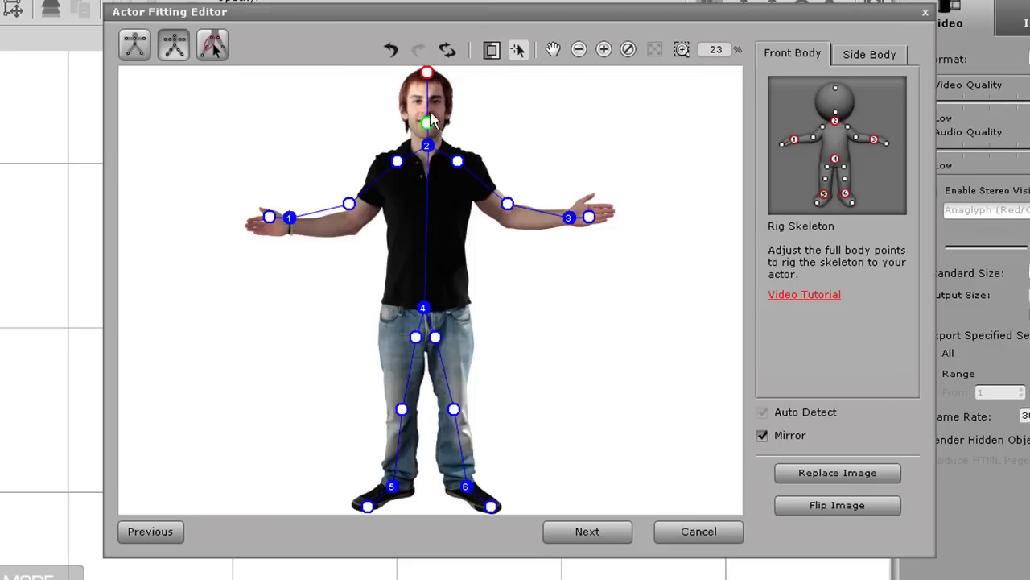
drag(427, 145, 468, 166)
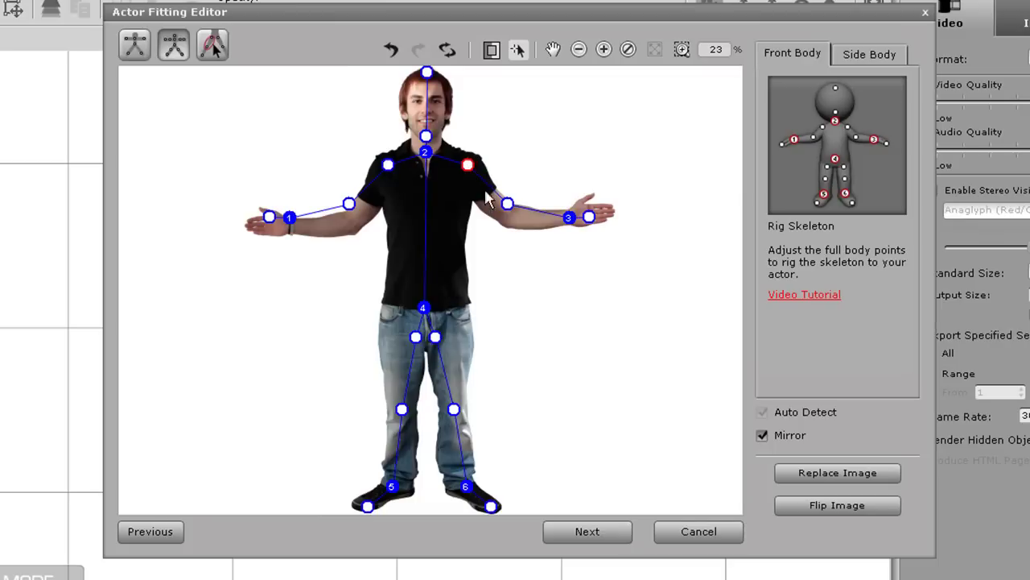
drag(507, 204, 514, 219)
drag(290, 218, 251, 226)
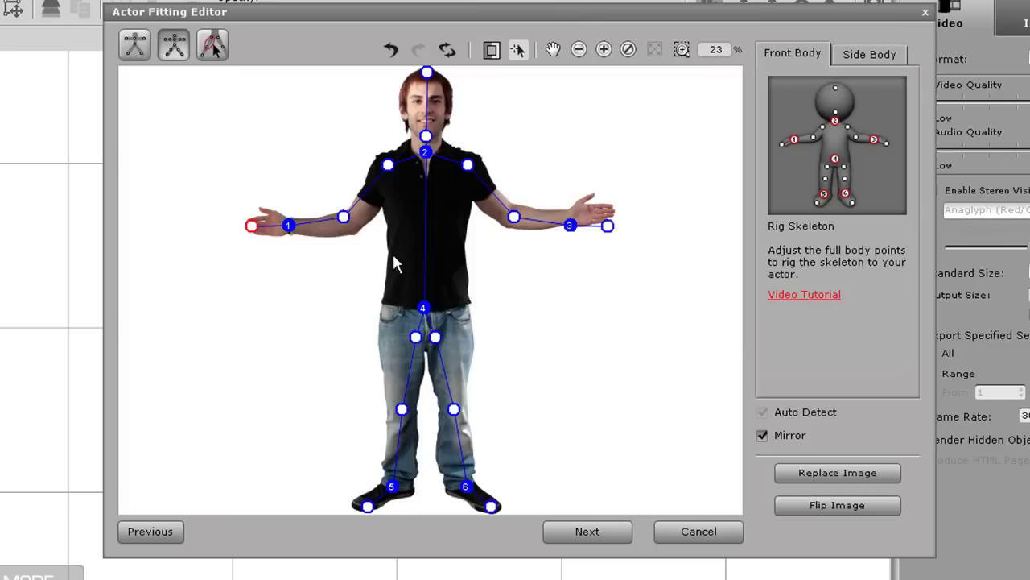
Step: Turn off Mirror, raise the right wrist point separately, and continue to Detail Body
click(760, 434)
drag(570, 225, 606, 212)
click(588, 531)
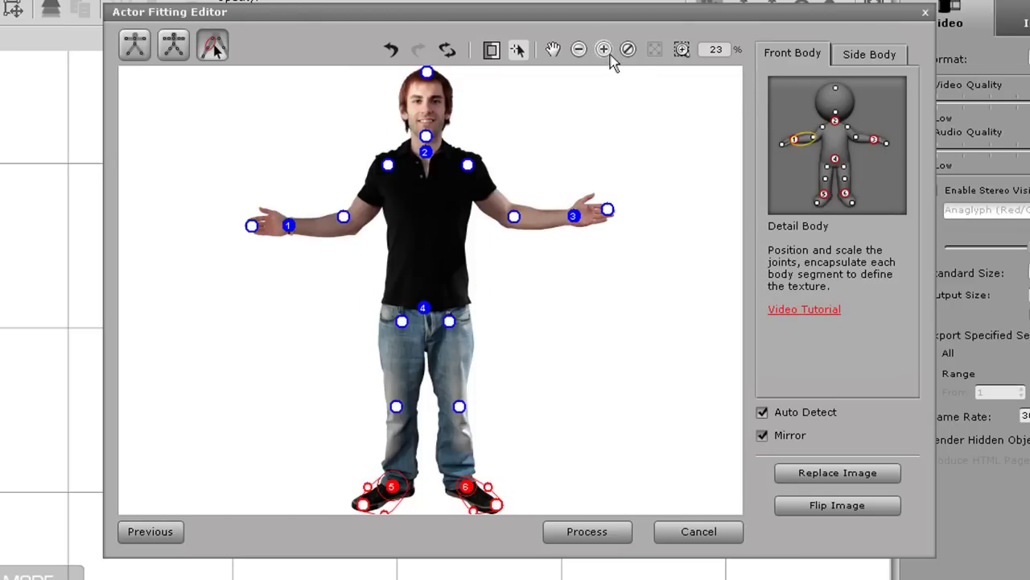
Step: Zoom in on the right hand and enlarge its outline to enclose the fingers and fingertips
drag(424, 102, 637, 281)
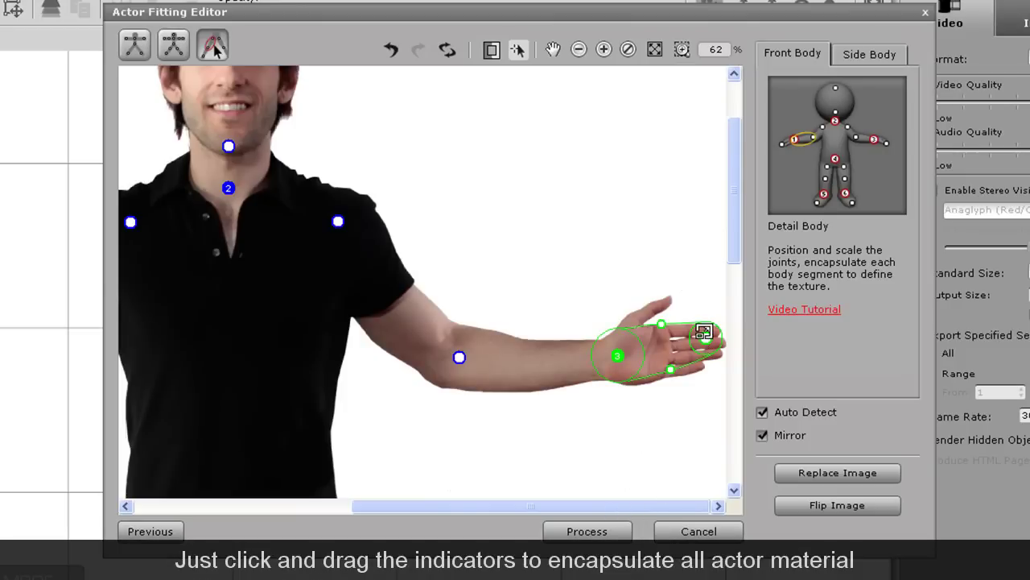
drag(662, 327, 664, 296)
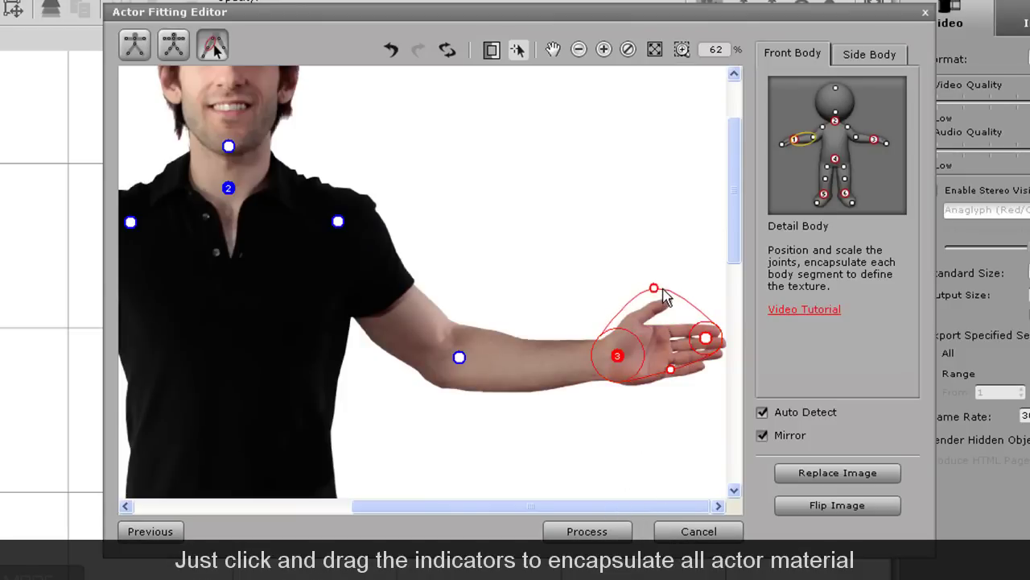
drag(673, 377, 683, 405)
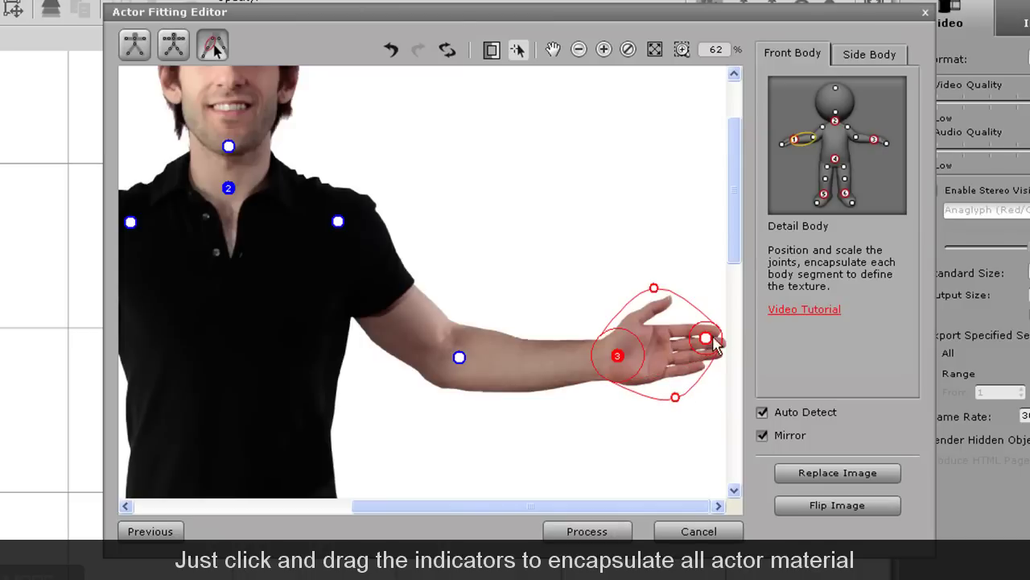
drag(710, 341, 717, 343)
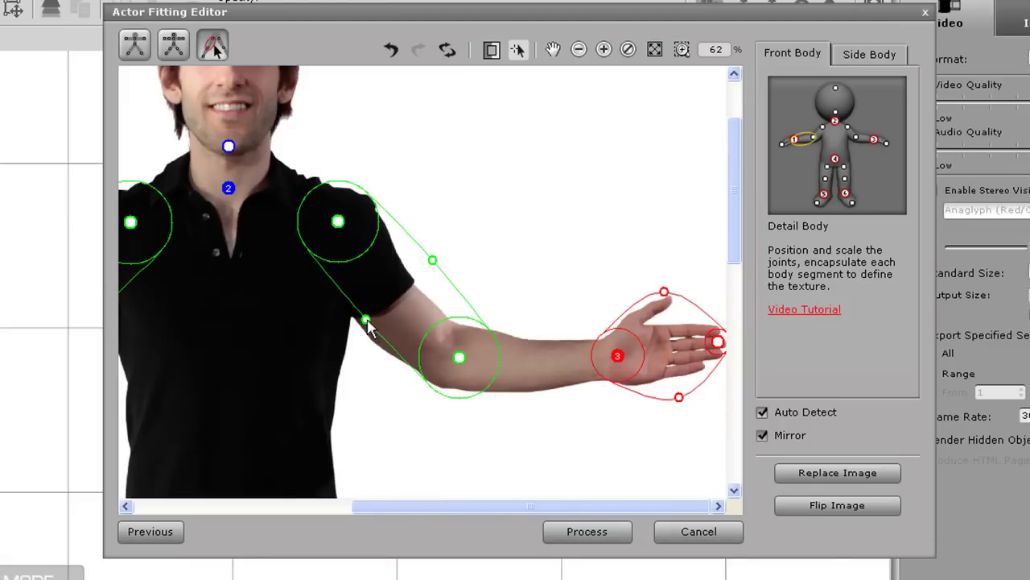
Step: Reshape the upper-arm segment to the sleeve, disable Mirror, and enlarge the head joint's outline
drag(367, 322, 355, 332)
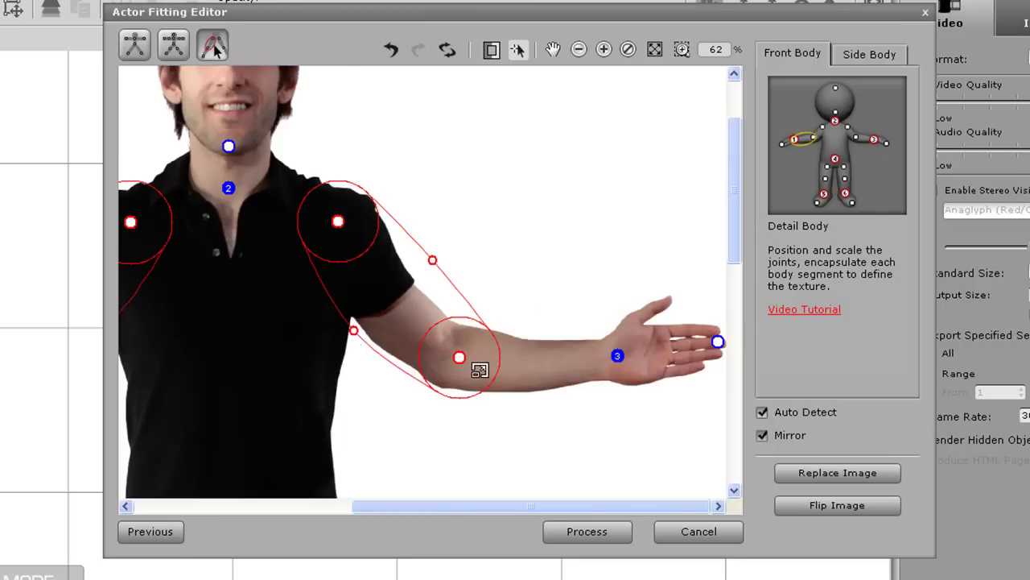
click(762, 438)
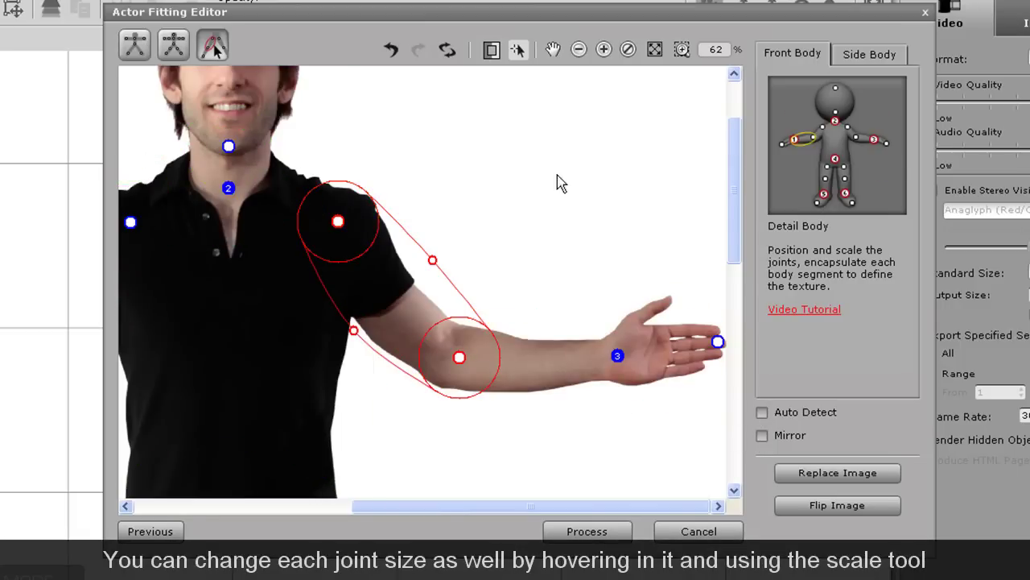
drag(735, 212, 727, 169)
drag(571, 507, 468, 507)
click(430, 193)
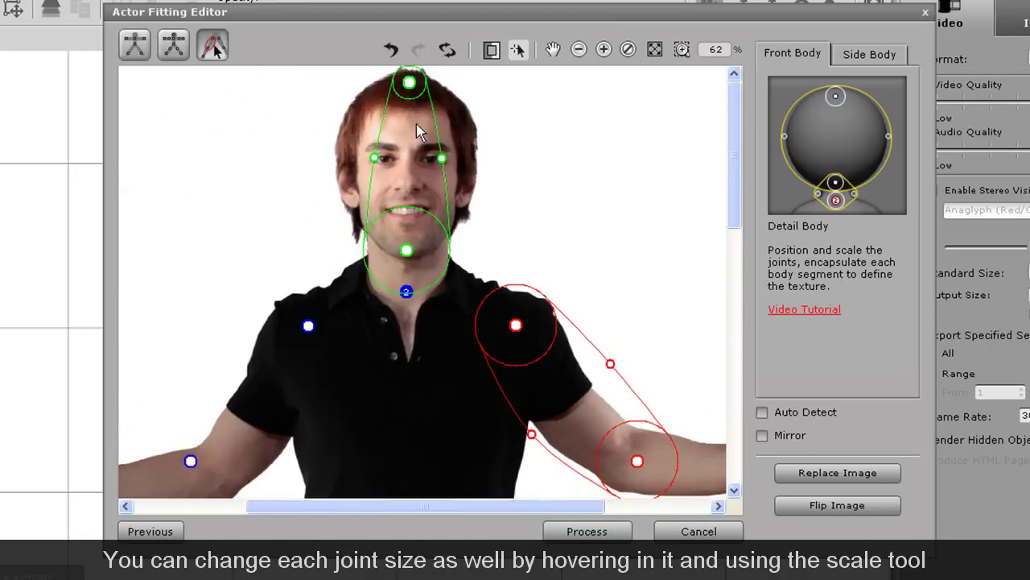
drag(413, 79, 417, 65)
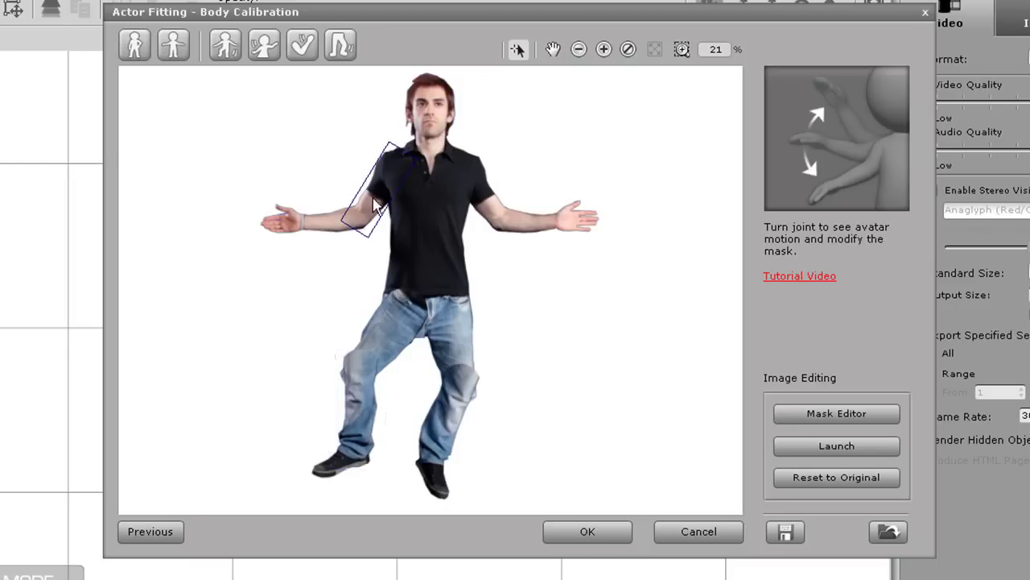
Step: Swing the left upper-arm bone upward to test the shoulder, then select the torso
drag(374, 206, 330, 173)
click(426, 214)
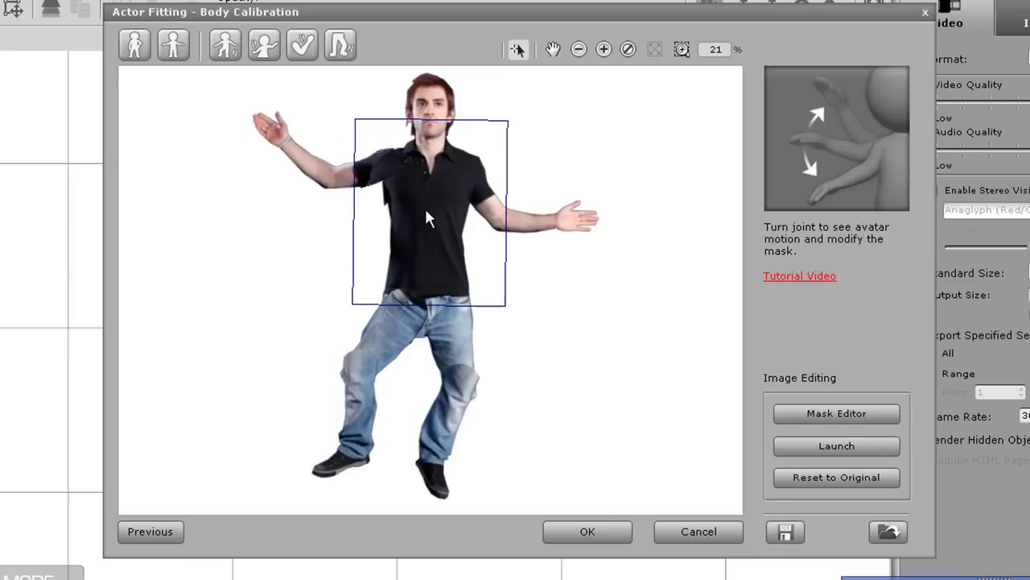
Step: In Mask Editor, zoom in and brush the torso mask over the shirt's dark left edge, then confirm
click(859, 415)
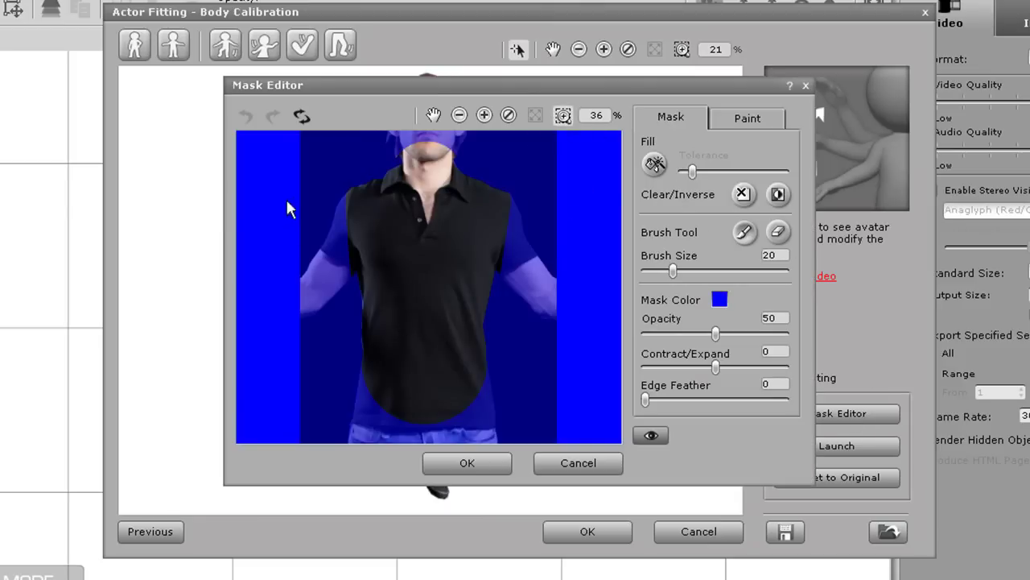
scroll(289, 209, up, 3)
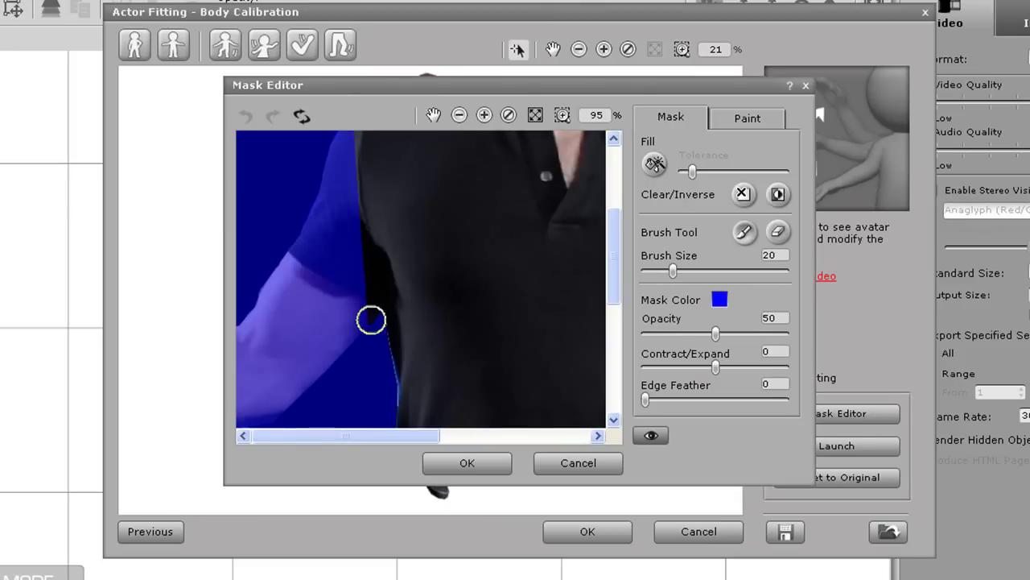
drag(370, 320, 336, 172)
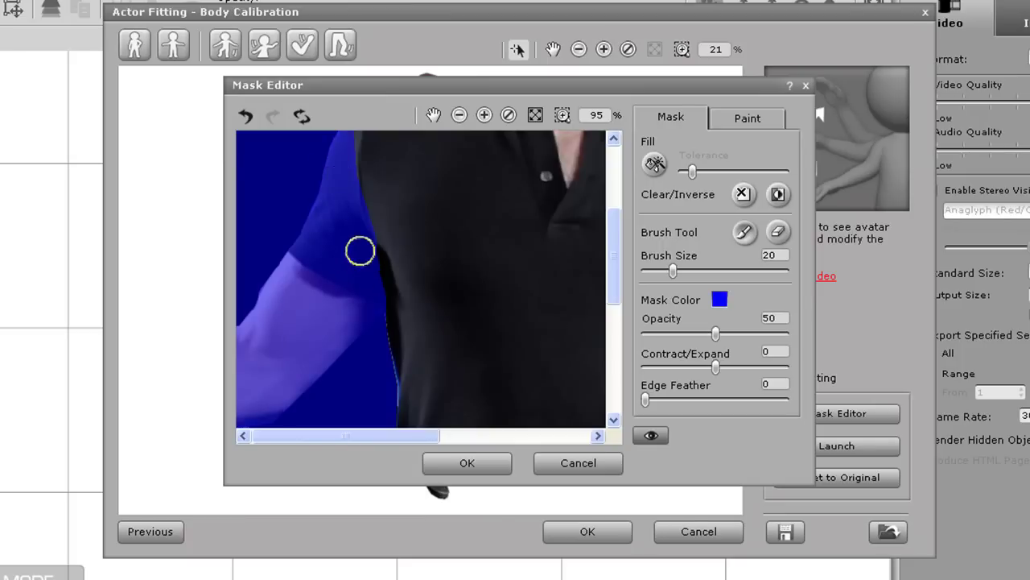
click(487, 462)
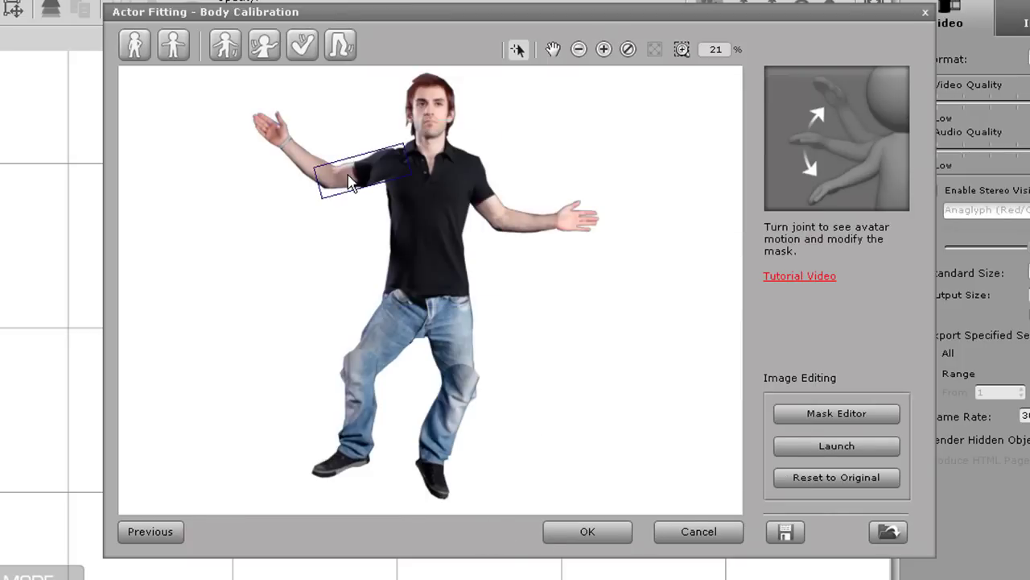
Step: Rotate the left upper arm again to verify the repaired torso mask
drag(350, 181, 314, 166)
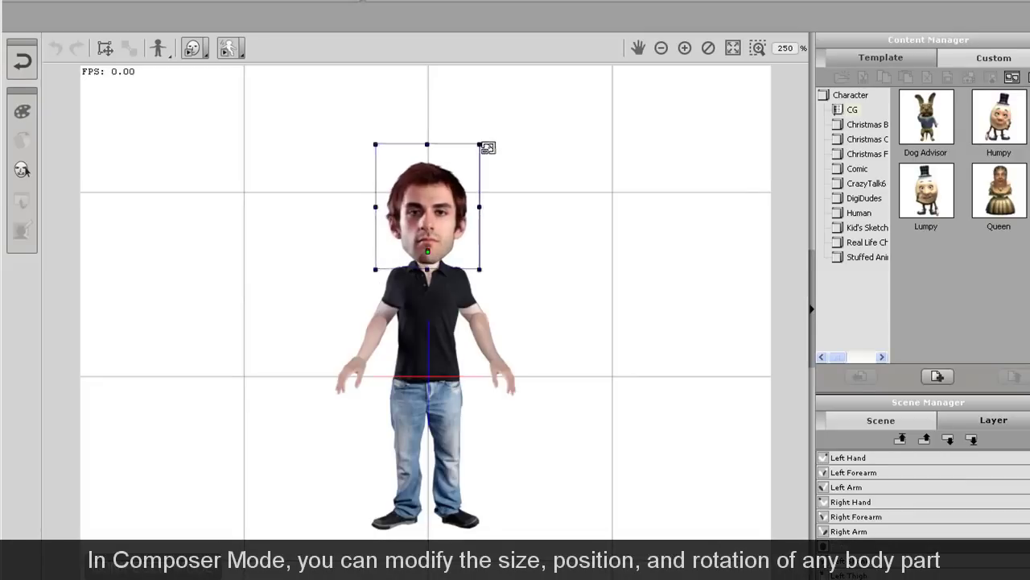
Step: Enlarge the photo actor's head to caricature size above its unchanged body in Composer Mode
drag(487, 147, 517, 122)
click(356, 370)
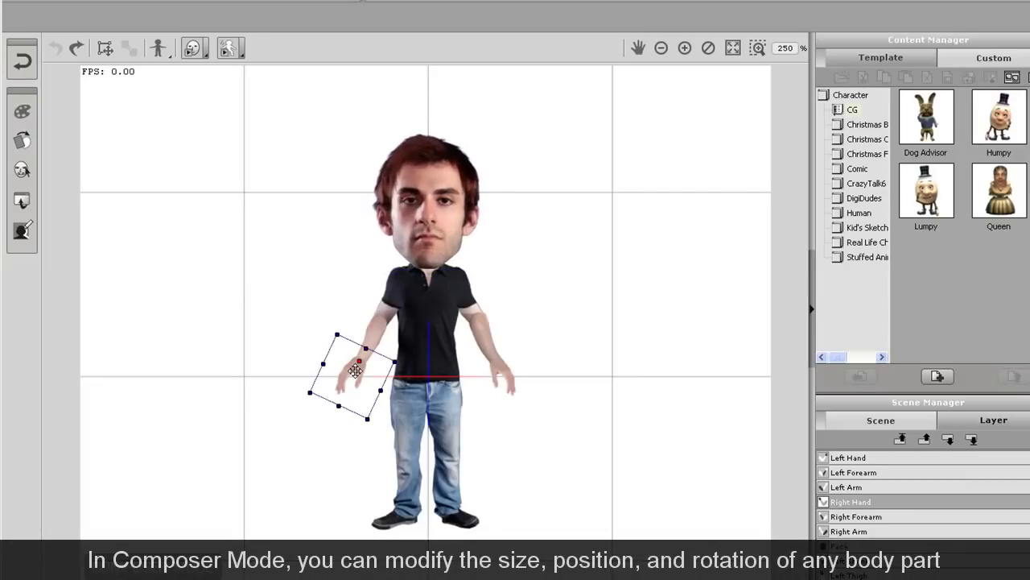
click(22, 140)
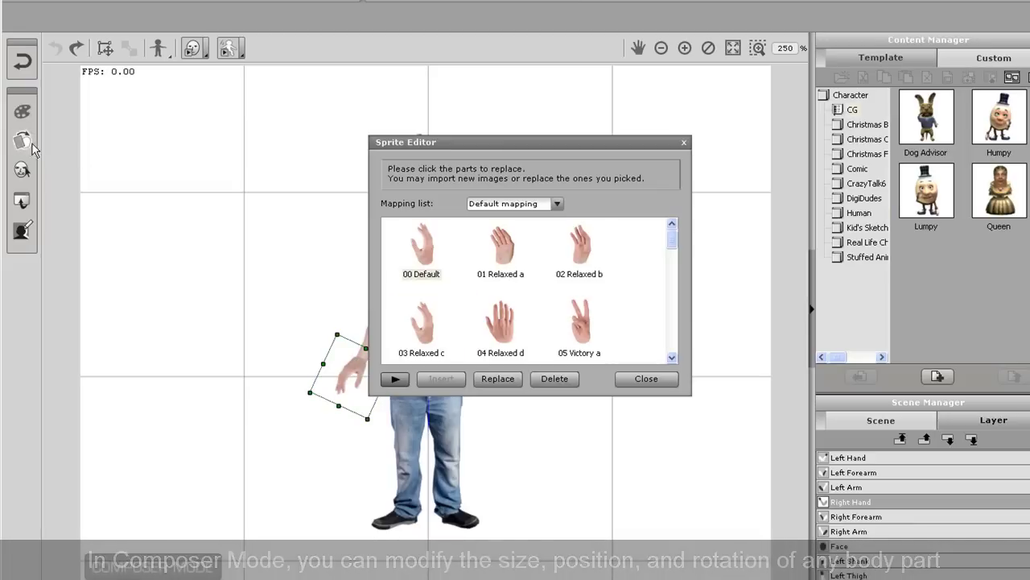
drag(498, 151, 692, 182)
click(694, 354)
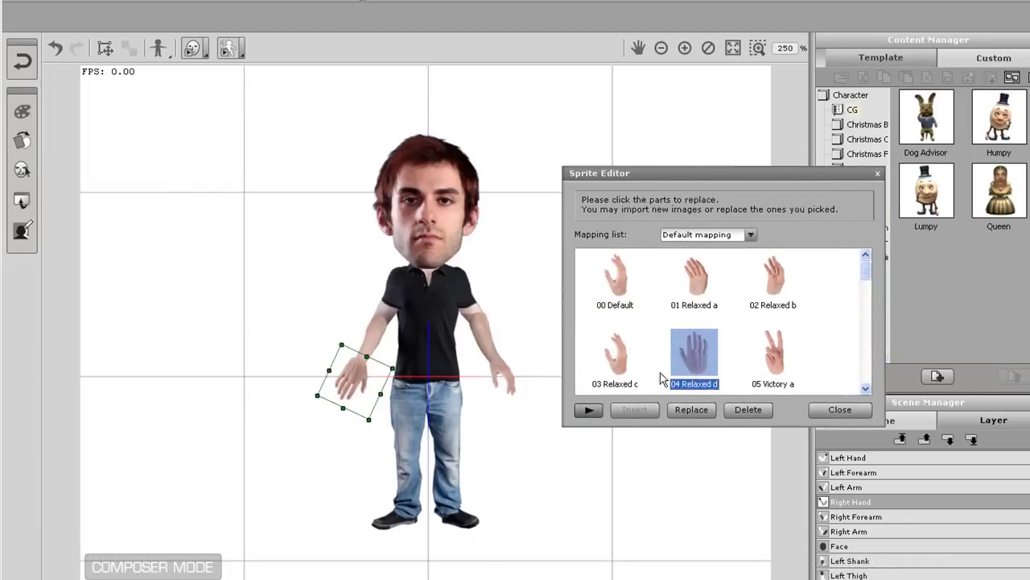
click(620, 334)
click(615, 276)
click(774, 353)
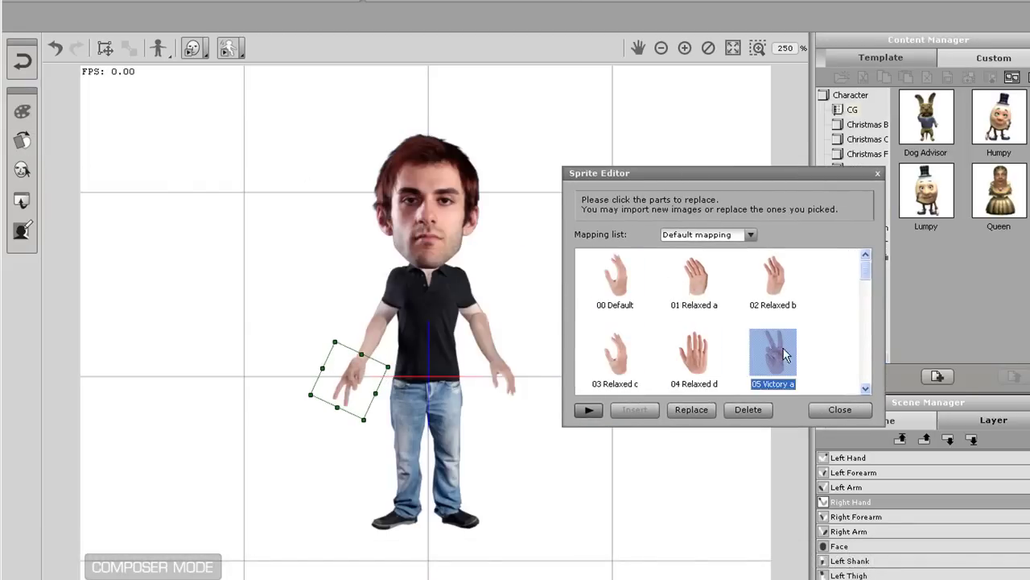
click(640, 282)
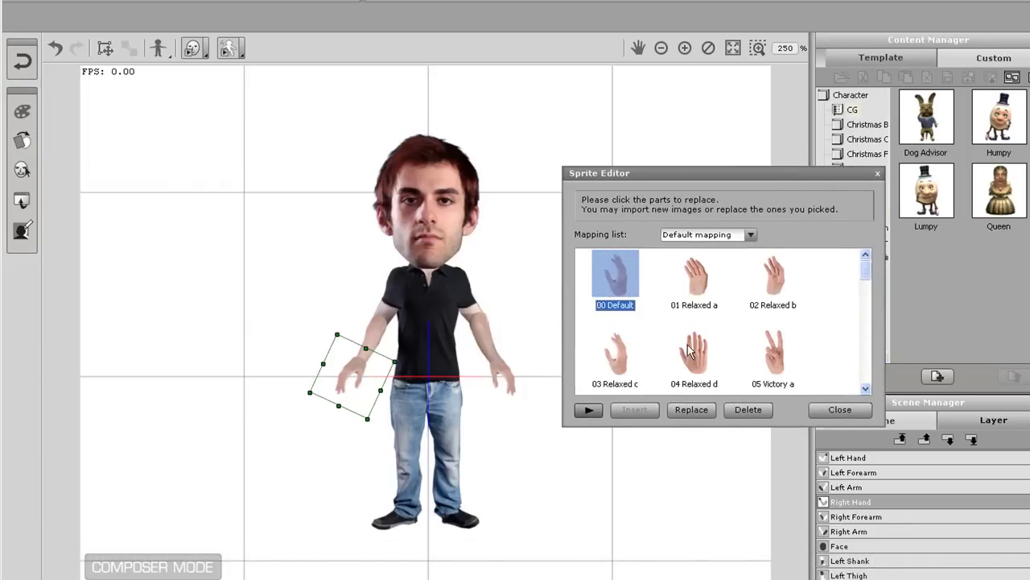
click(837, 410)
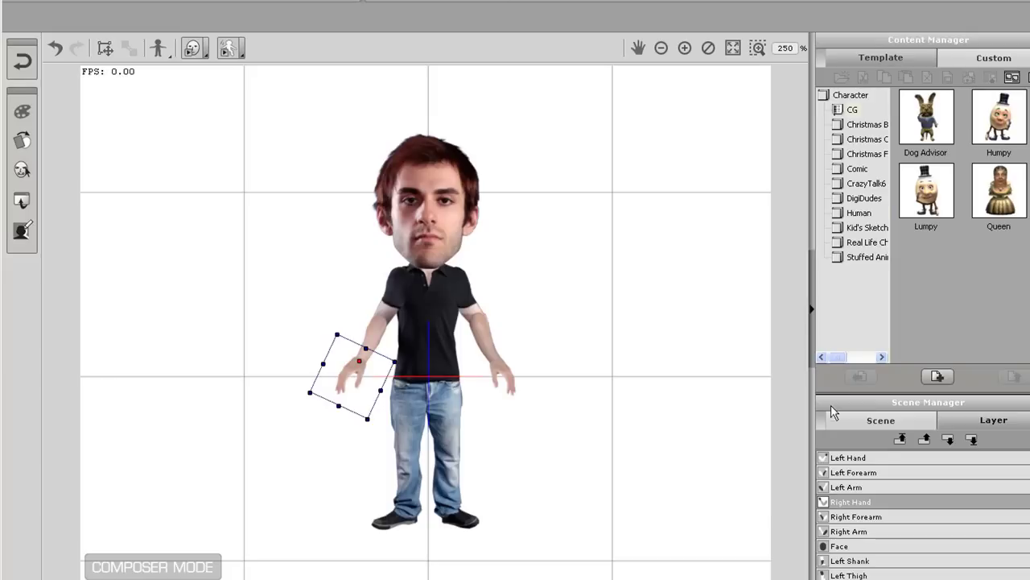
Step: Return to Stage Mode and accept the update so the big-headed actor appears on stage
click(27, 68)
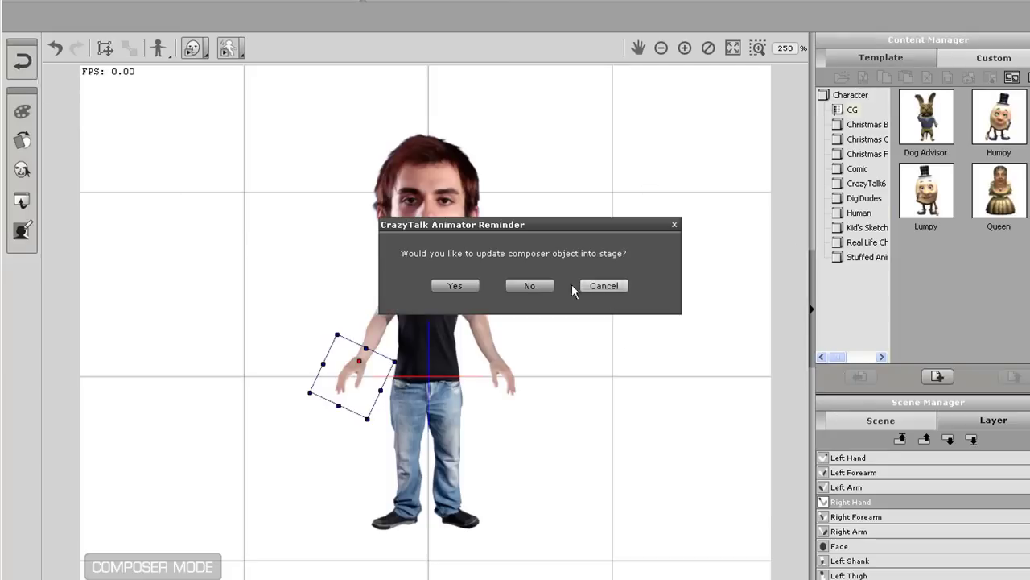
click(456, 286)
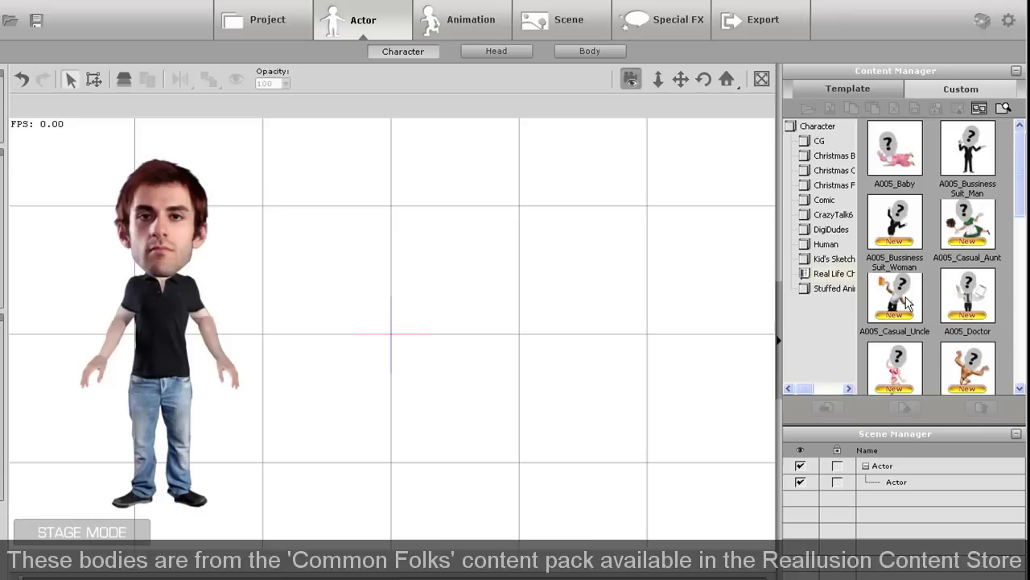
Step: Add the A005_Casual_Uncle and A005_Casual_Aunt bodies and position them beside the photo actor
double_click(908, 302)
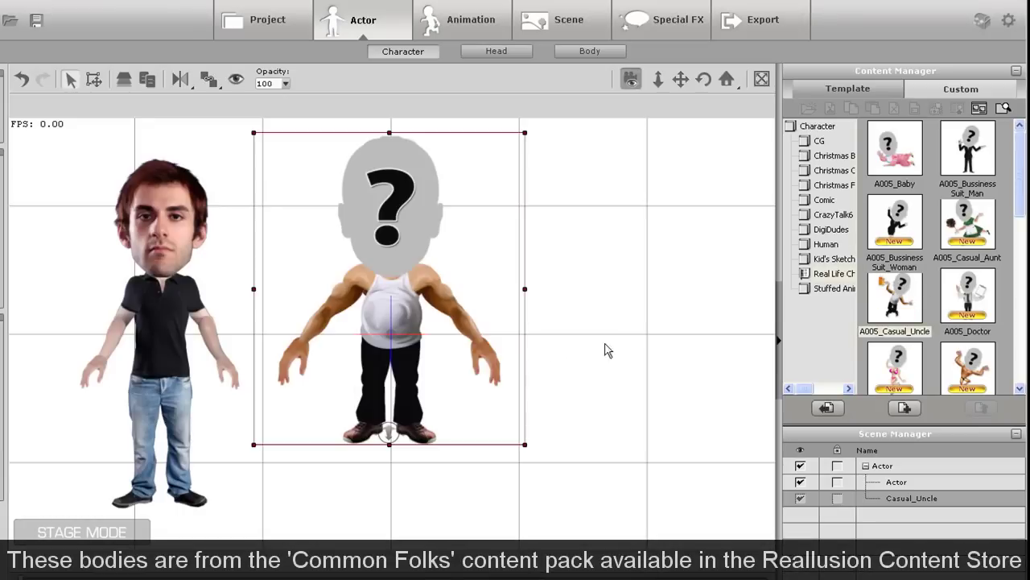
drag(407, 311, 405, 371)
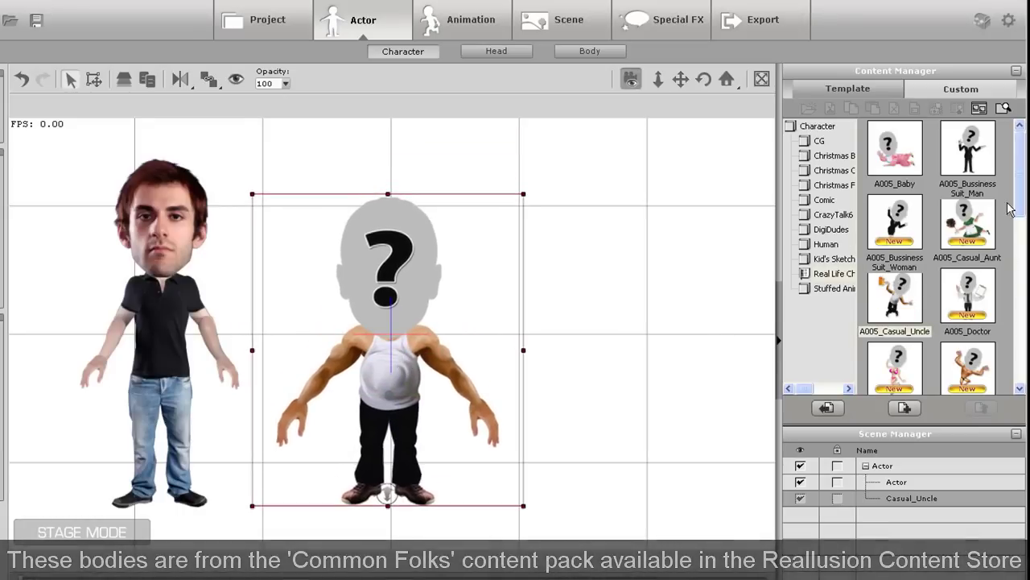
drag(974, 229, 656, 394)
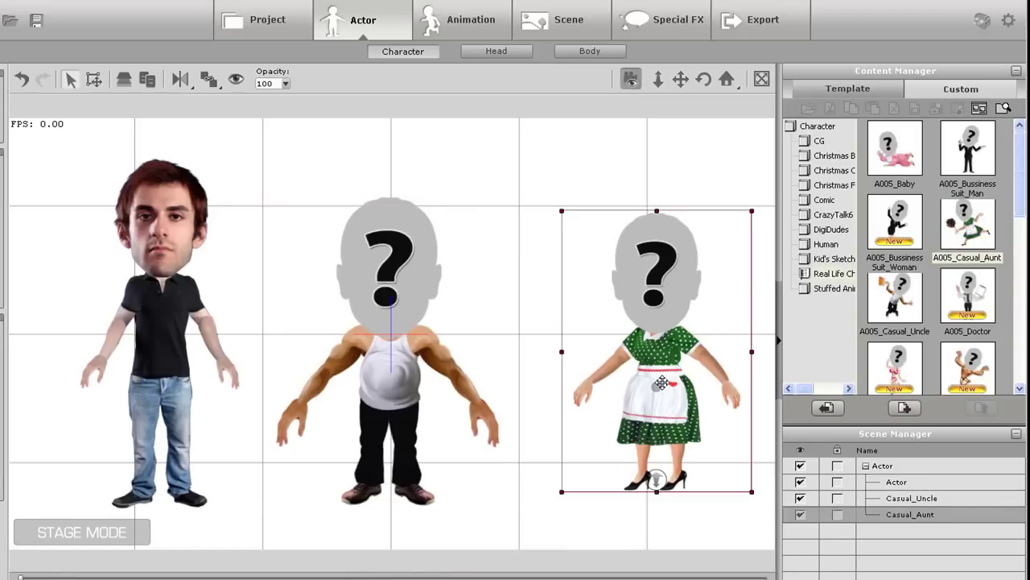
drag(672, 360, 630, 362)
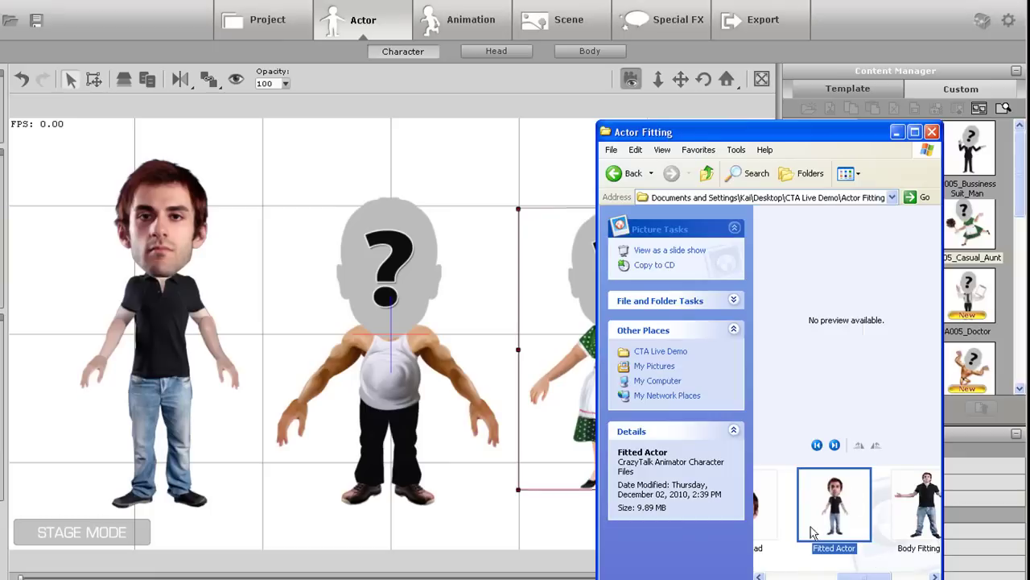
Step: Drop the Fitted Head file from Explorer onto Casual_Uncle's and Casual_Aunt's placeholder heads
drag(860, 577, 833, 573)
click(823, 512)
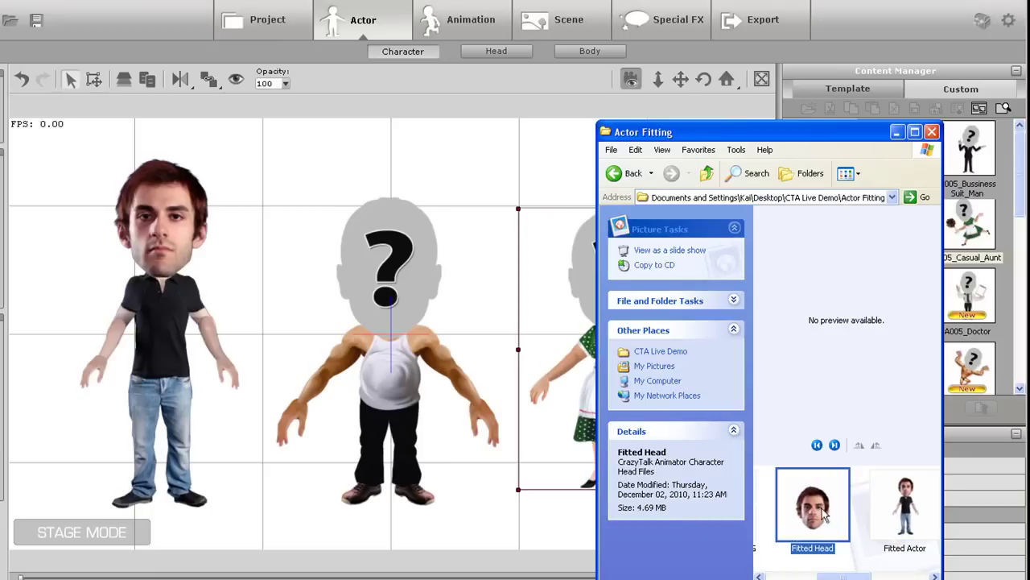
drag(823, 514, 389, 287)
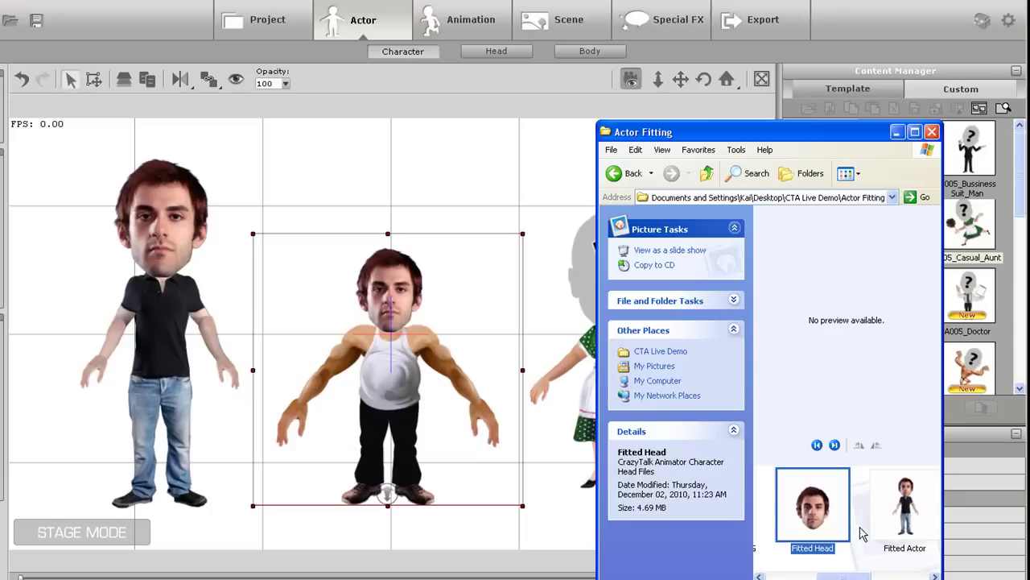
drag(702, 134, 777, 119)
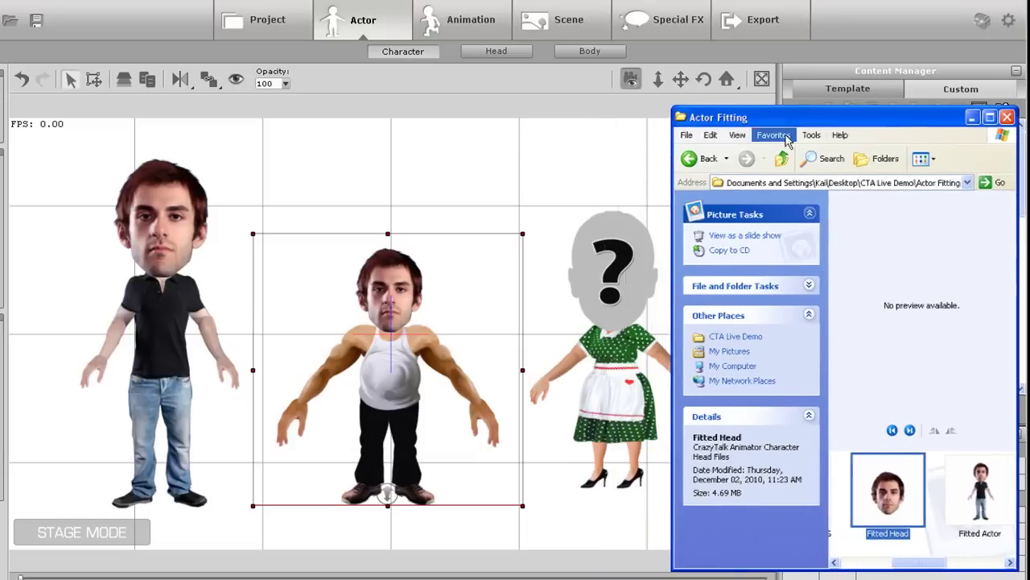
drag(648, 376, 606, 282)
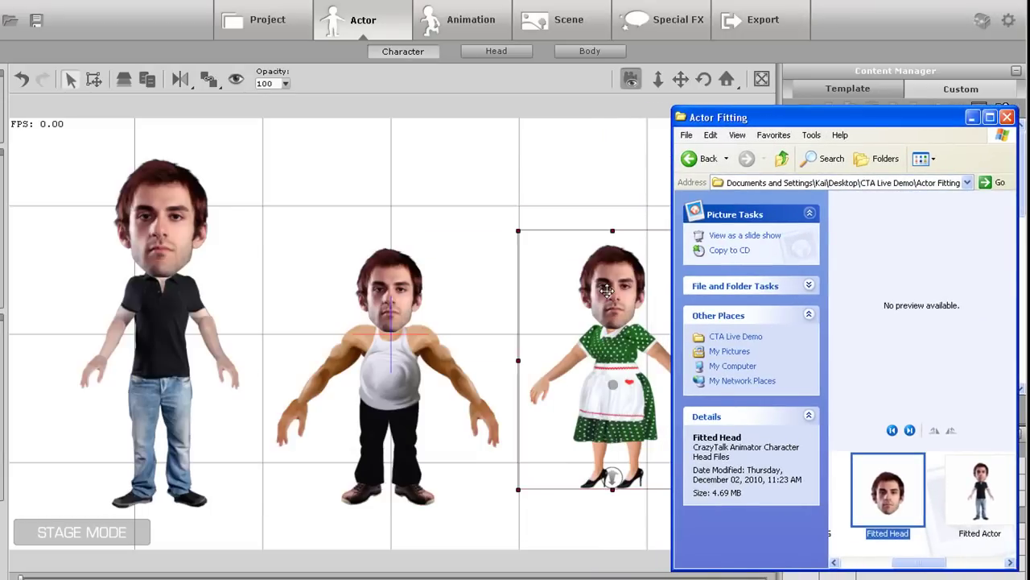
click(971, 119)
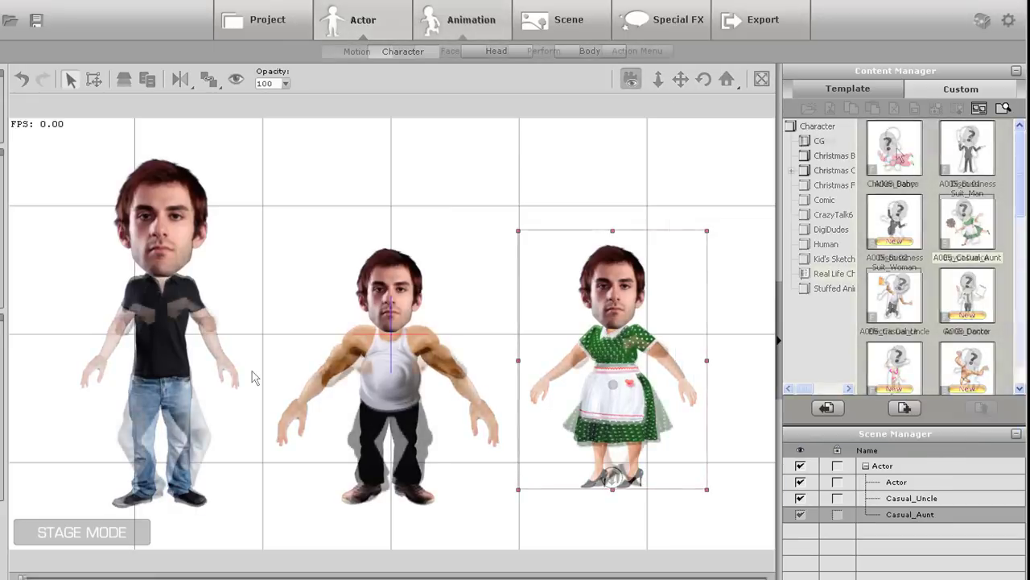